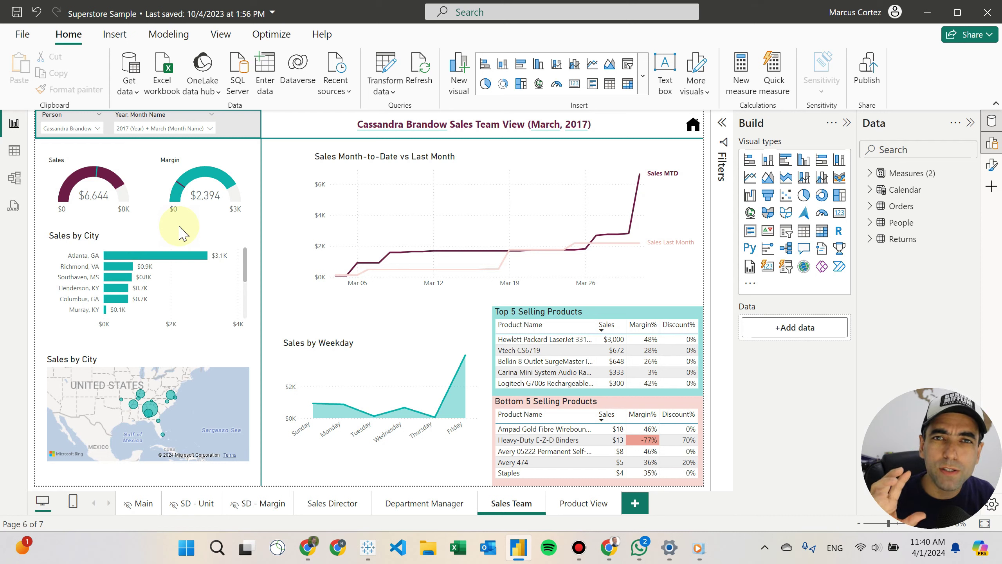
# - Switch to Chrome and find the On-Object Interaction Updates section in the Power BI March 2024 feature summary
pyautogui.click(609, 547)
pyautogui.scroll(20, 277, 276)
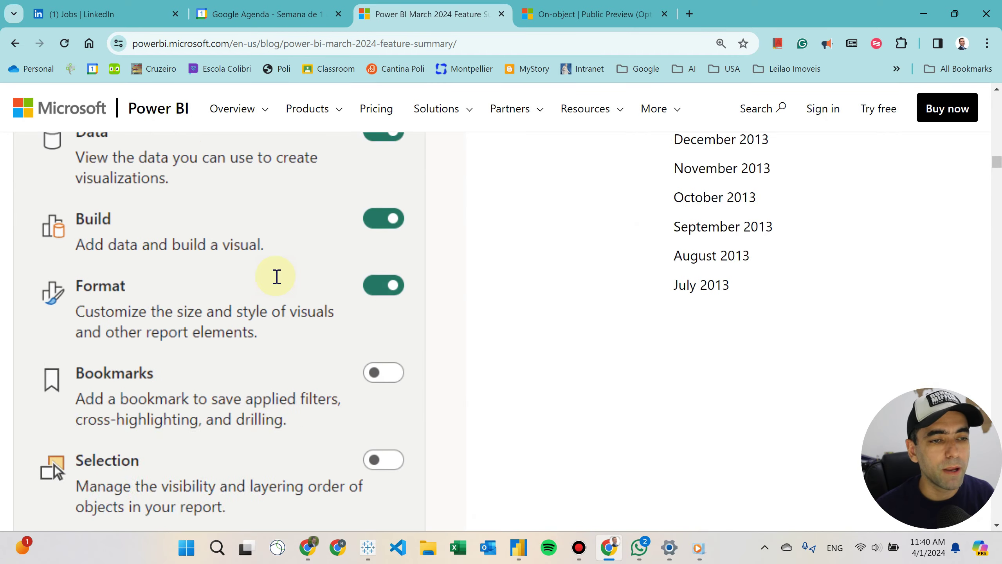
pyautogui.scroll(20, 278, 281)
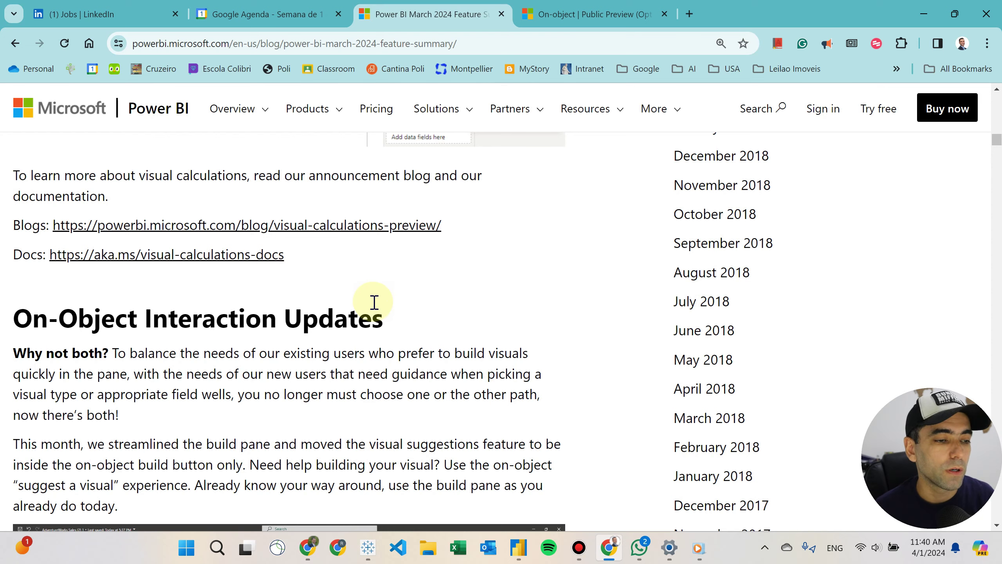
# - Switch back to Power BI Desktop and examine the on-object build suggestions and add-element options of the Sales by Weekday chart
pyautogui.hotkey('alt', 'Tab')
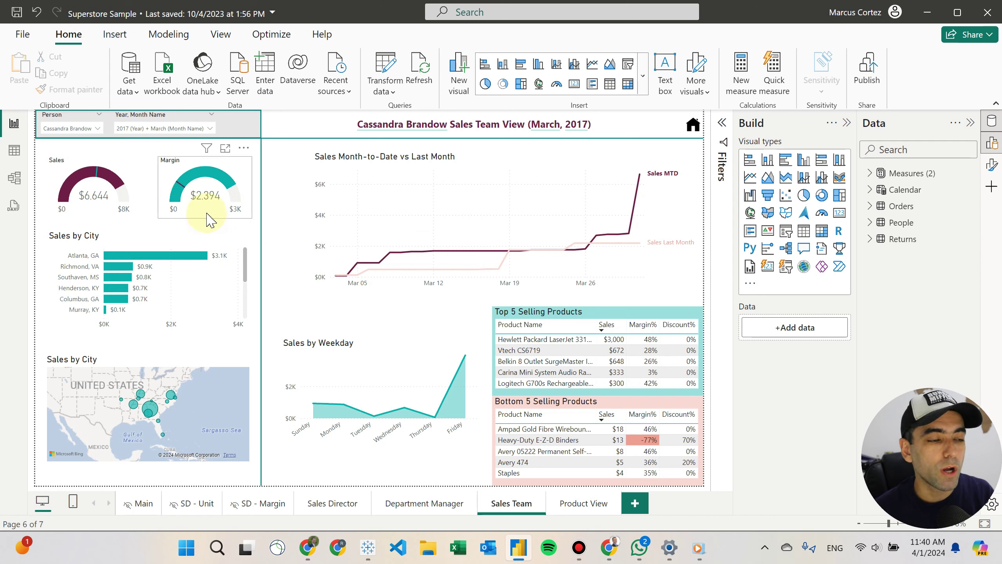
pyautogui.click(230, 196)
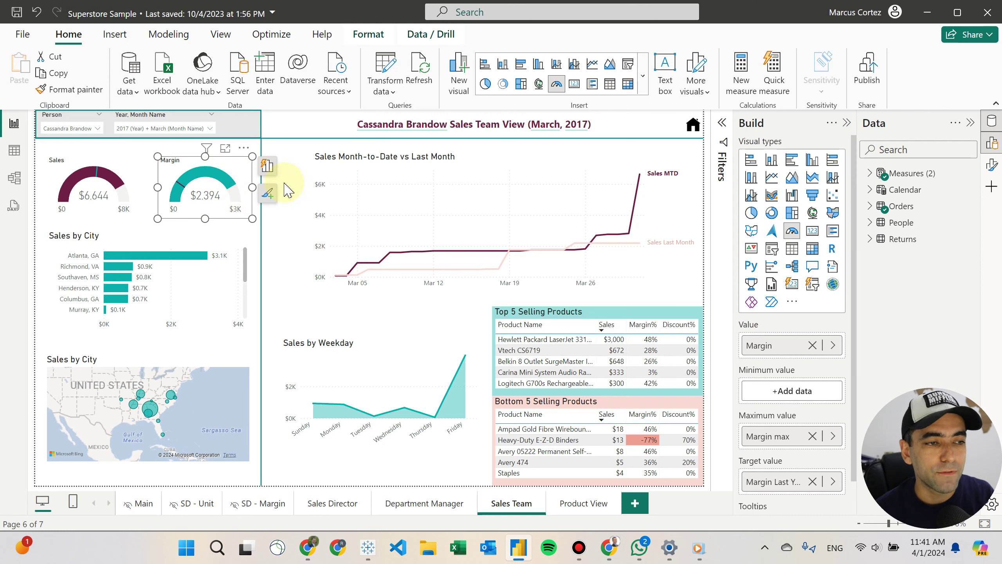
pyautogui.click(343, 348)
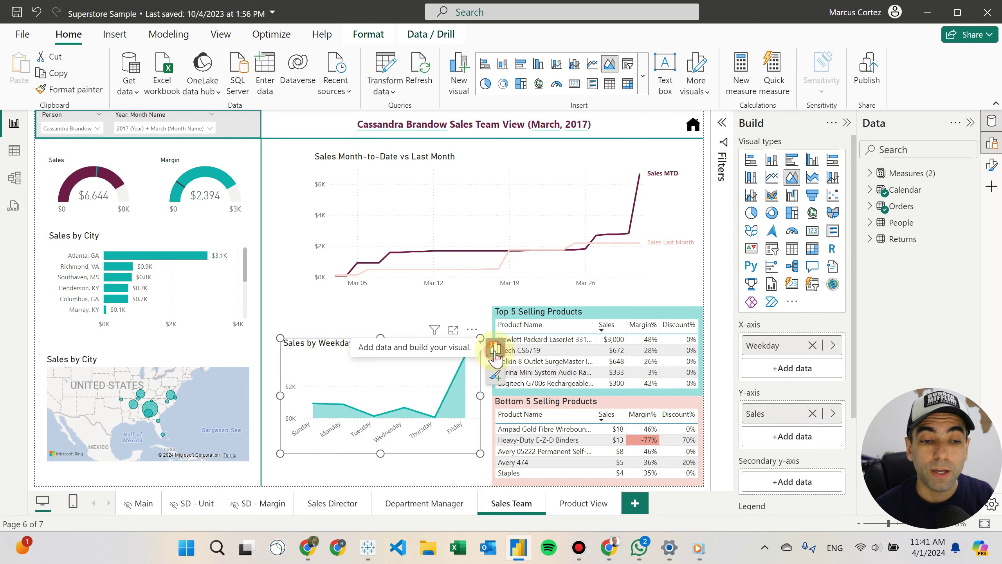
pyautogui.click(495, 348)
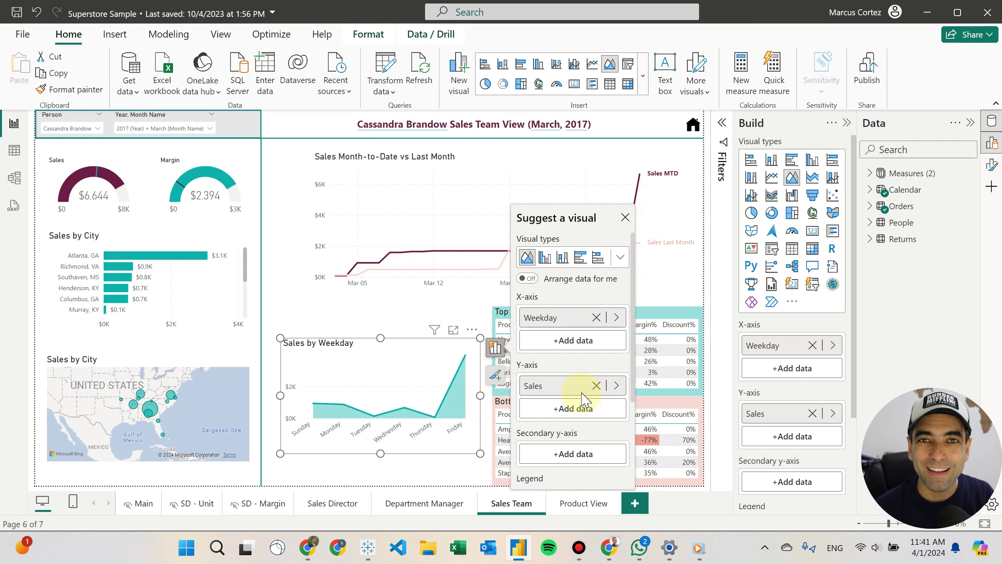
pyautogui.click(496, 375)
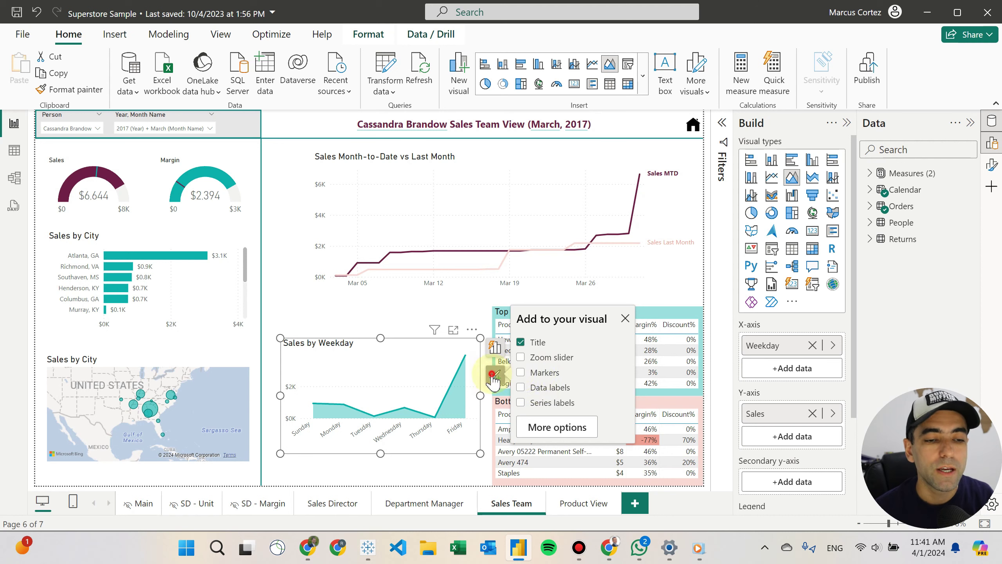
pyautogui.click(479, 391)
pyautogui.moveTo(476, 380)
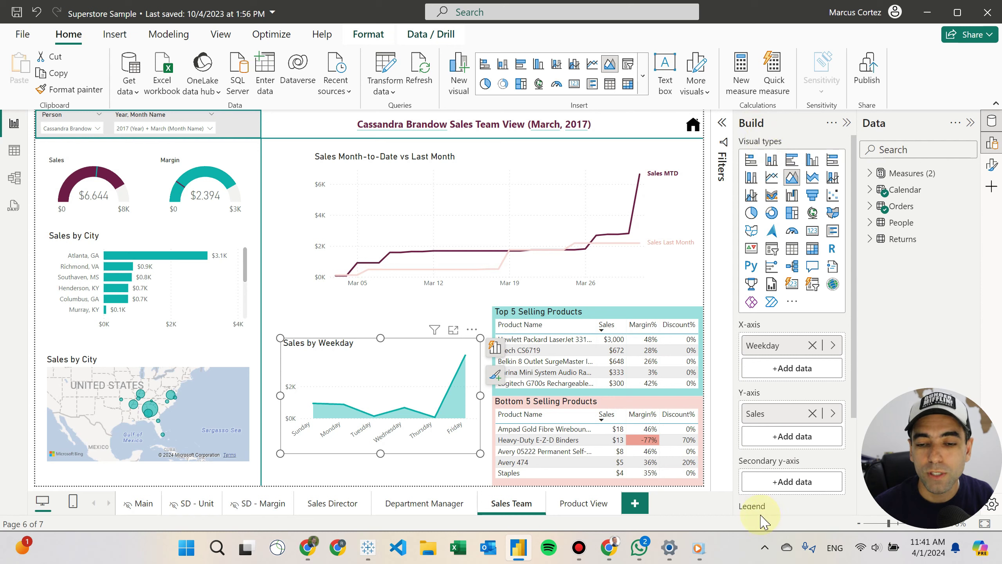
# - Review the visual types and field wells of the Sales by Weekday chart in the Build pane
pyautogui.scroll(-3, 773, 324)
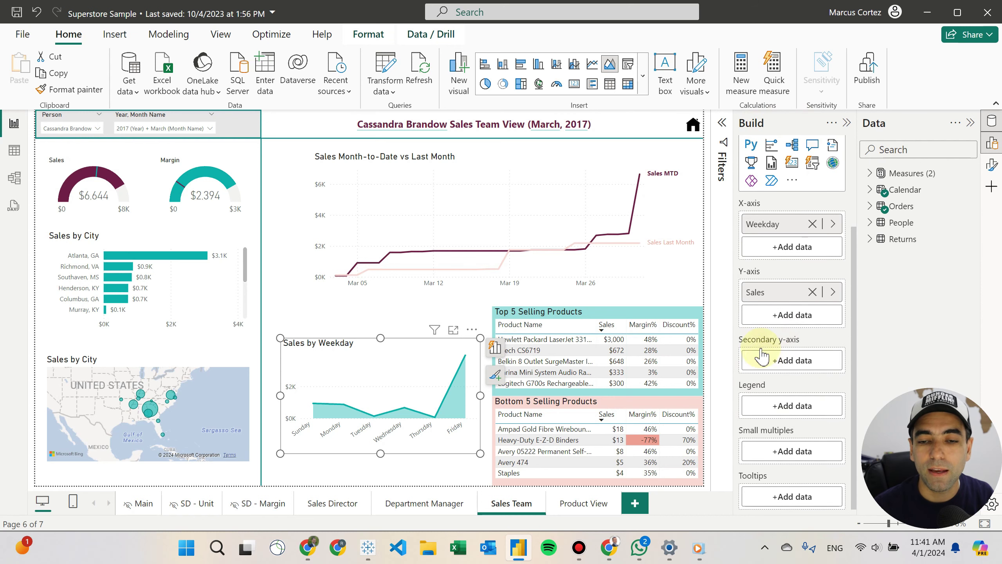
pyautogui.scroll(3, 779, 356)
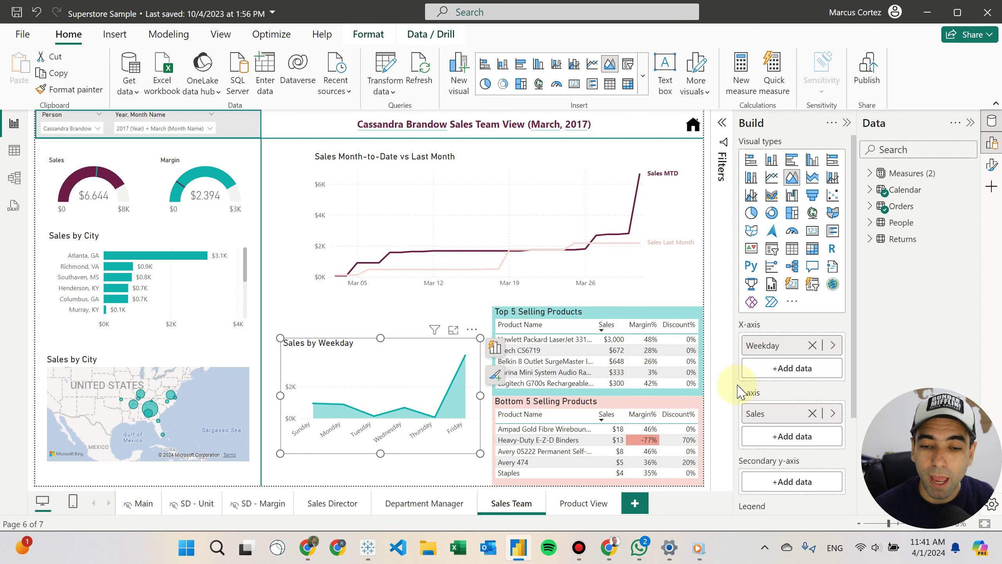
pyautogui.scroll(-2, 829, 406)
pyautogui.scroll(-1, 828, 405)
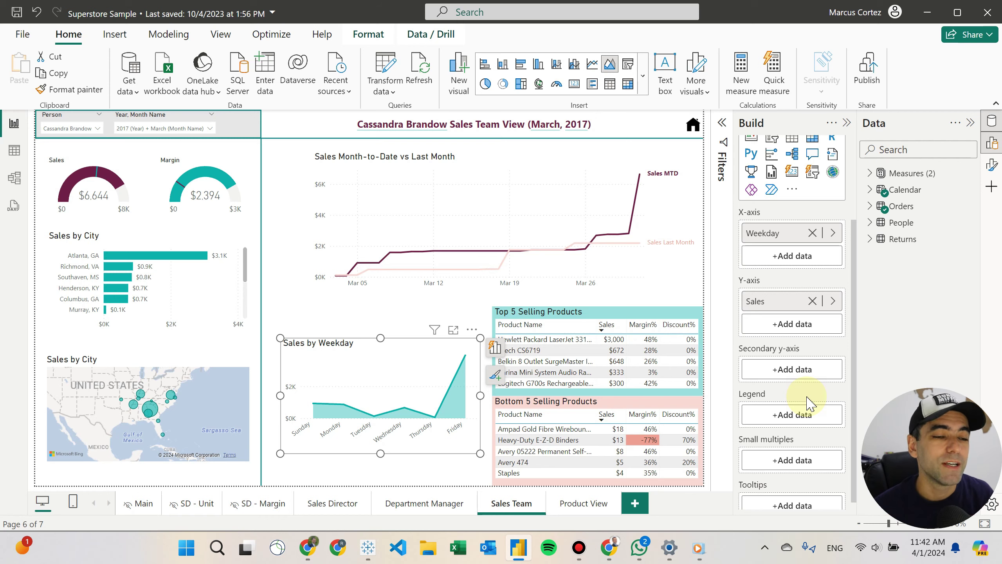
# - Open the list of preview features in the global options
pyautogui.click(17, 34)
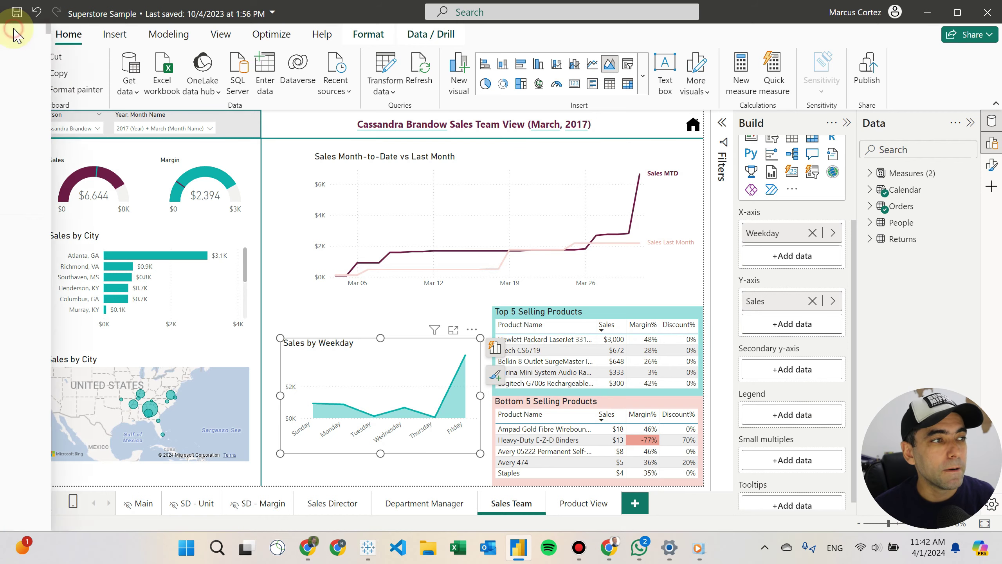
pyautogui.click(22, 40)
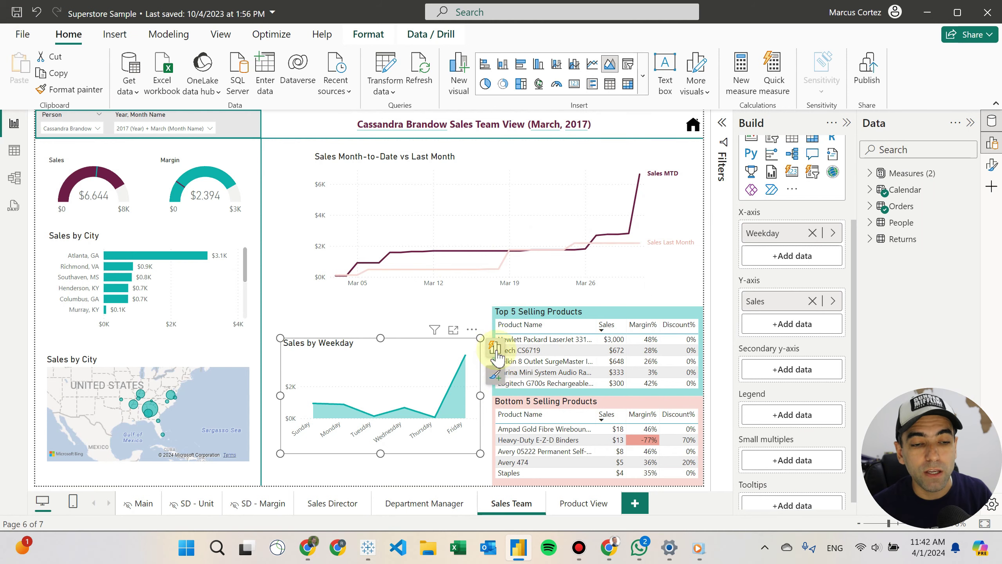
pyautogui.click(30, 43)
pyautogui.click(53, 487)
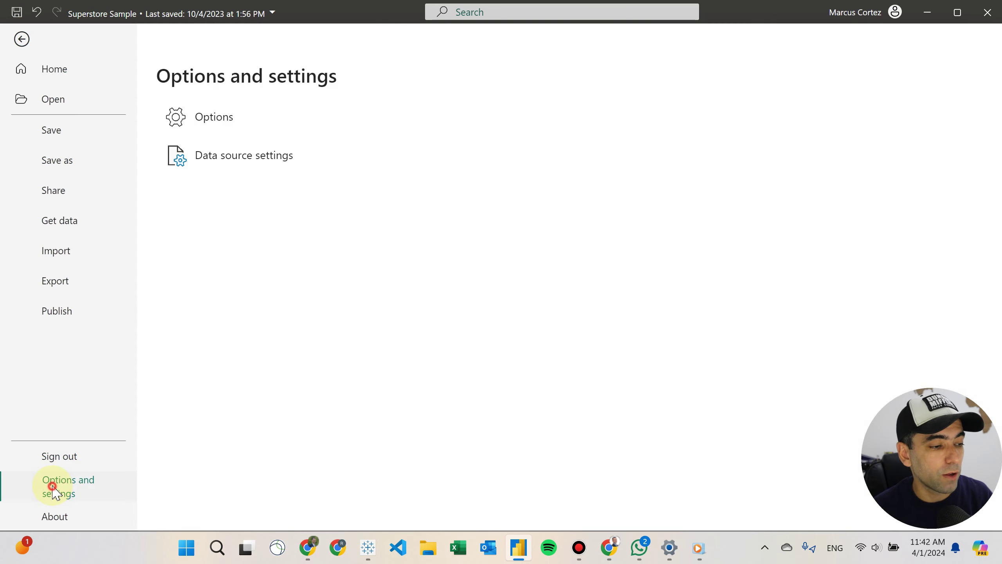
pyautogui.click(237, 119)
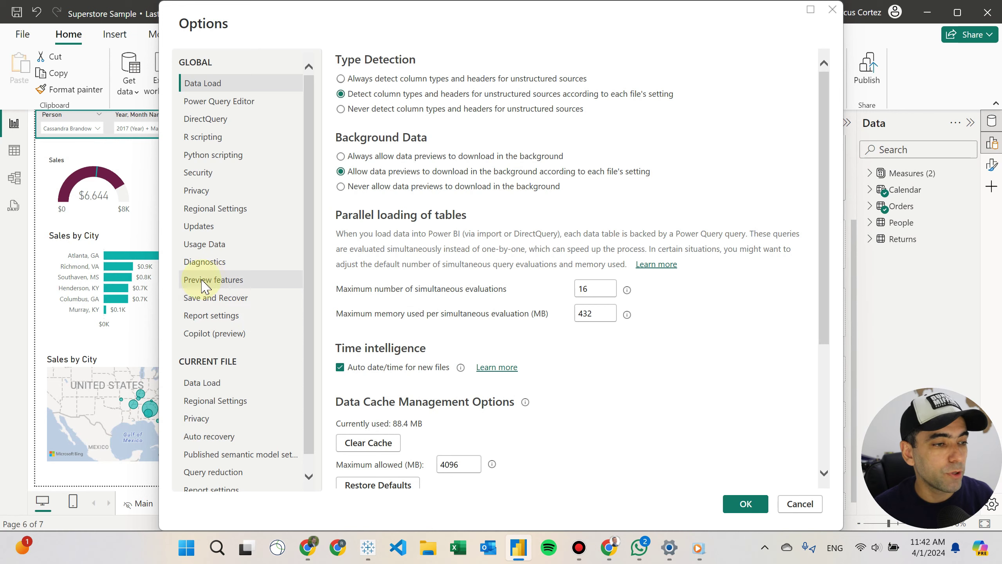
pyautogui.click(207, 283)
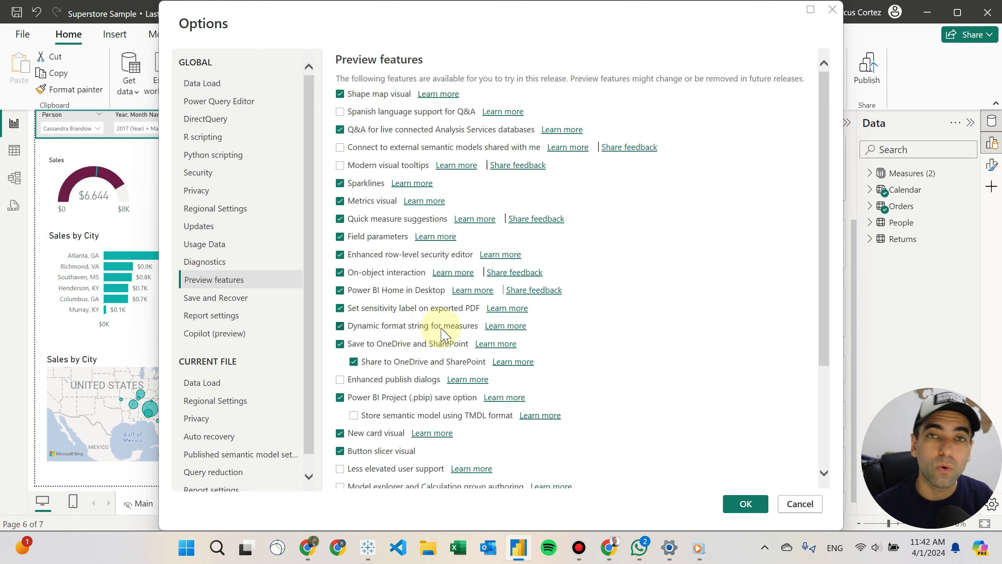
# - Turn off the On-object interaction preview feature and skim its Learn more article in Chrome before returning to the options
pyautogui.click(340, 272)
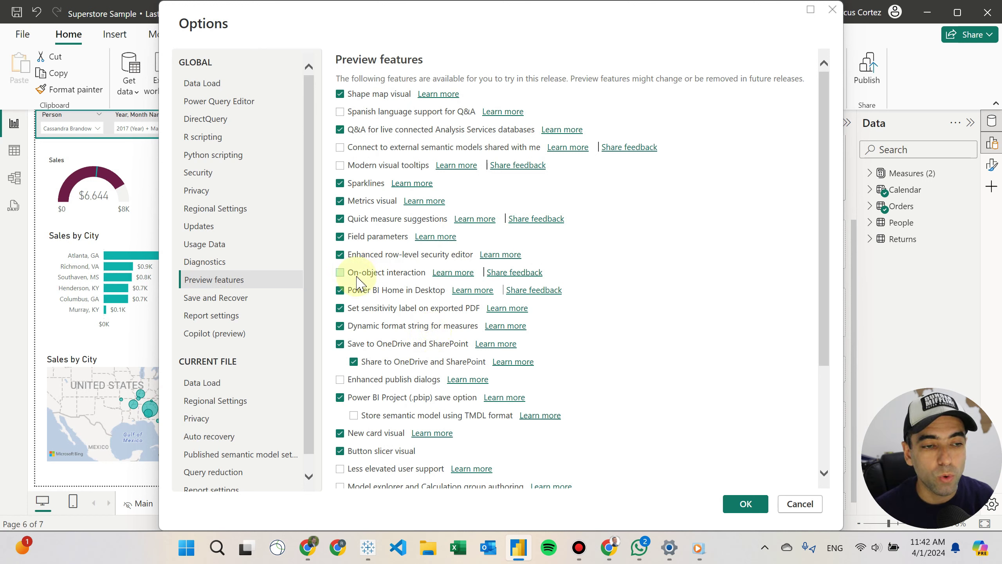
pyautogui.click(455, 274)
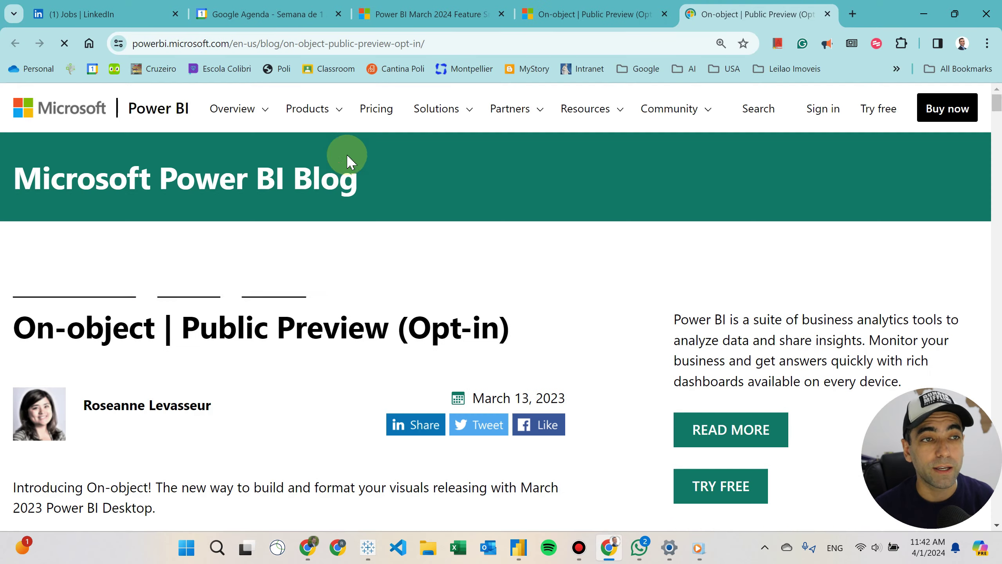
pyautogui.scroll(-10, 364, 352)
pyautogui.scroll(-20, 371, 351)
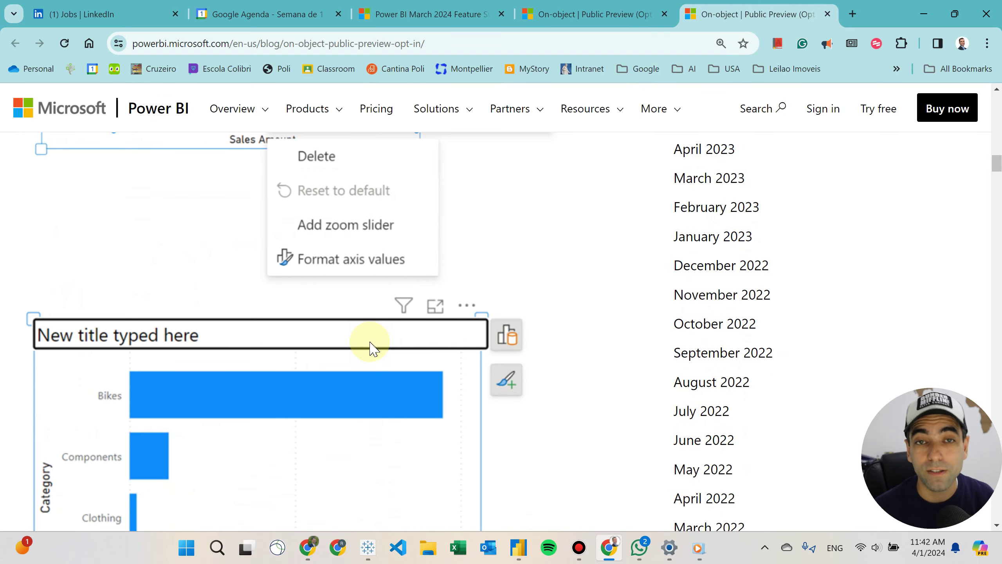
pyautogui.hotkey('alt', 'Tab')
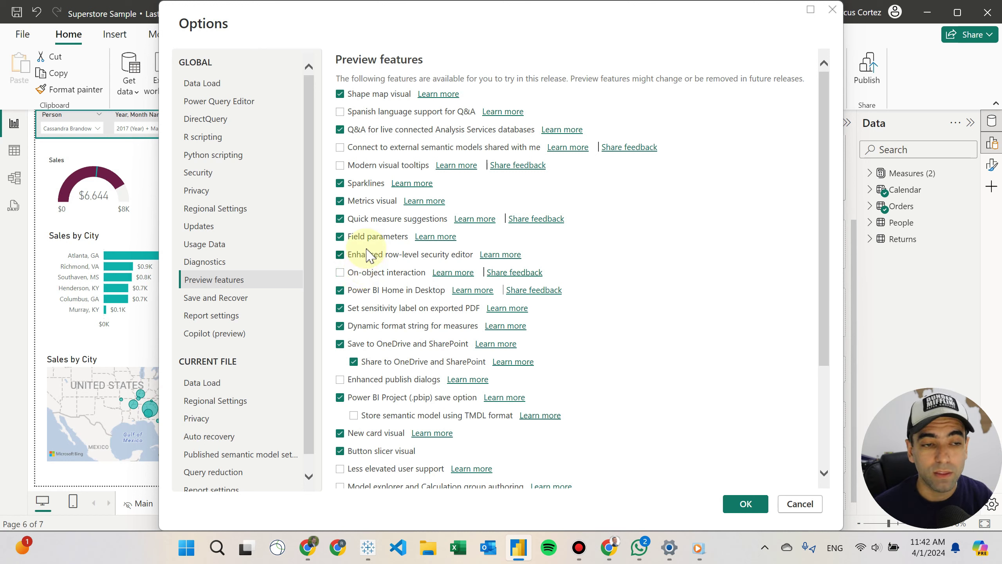
# - Enable the On-object interaction preview feature and apply the options
pyautogui.click(341, 273)
pyautogui.click(745, 504)
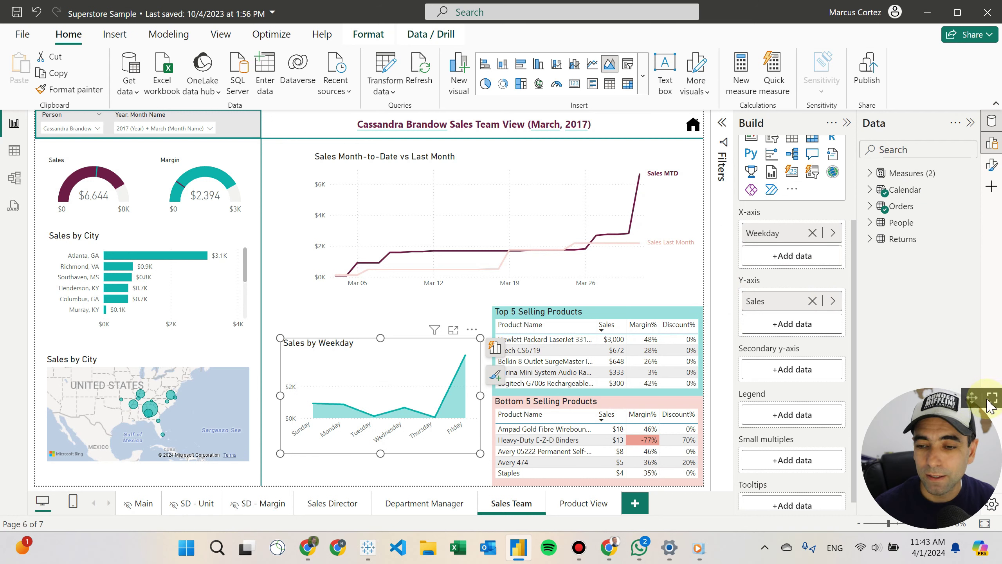
pyautogui.moveTo(928, 406); pyautogui.dragTo(67, 408)
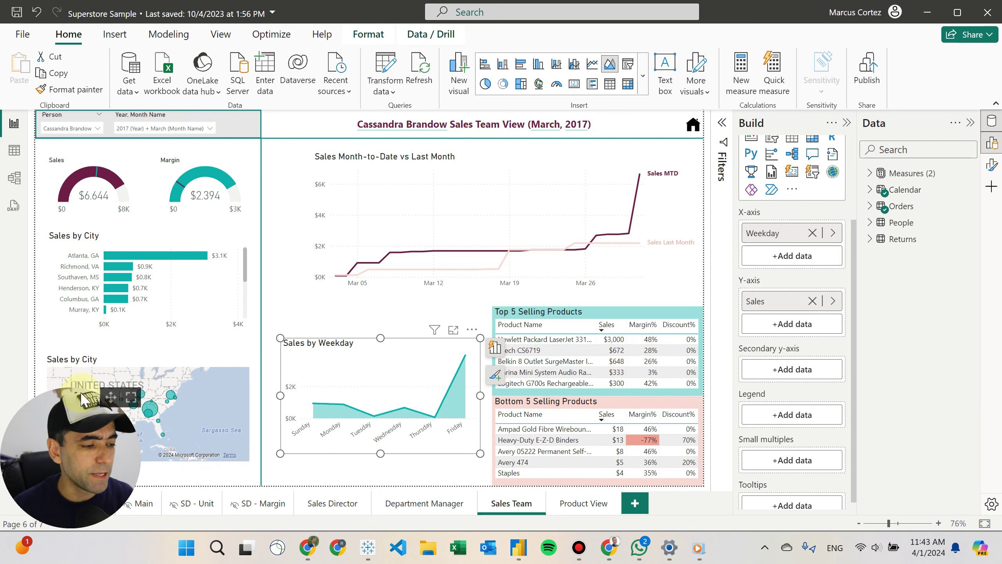
# - Collapse the Data and Build panes, and show the Build and Format panes side by side
pyautogui.click(991, 122)
pyautogui.click(993, 144)
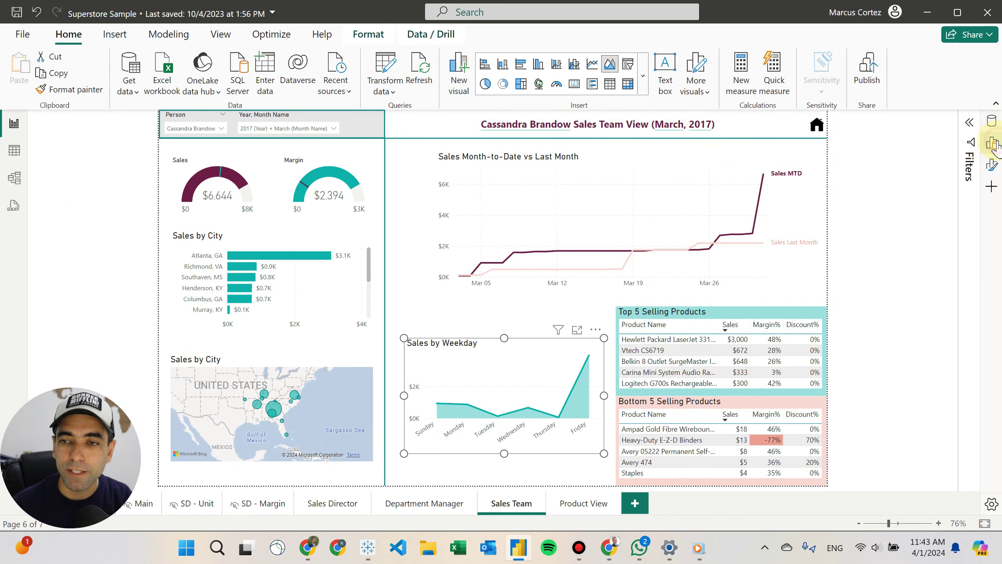
pyautogui.click(994, 144)
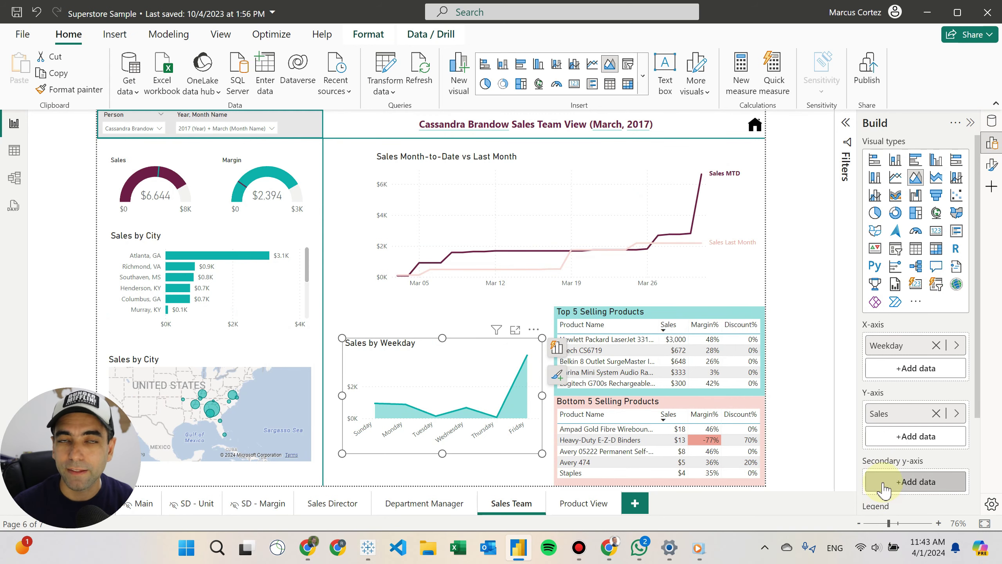
pyautogui.click(992, 165)
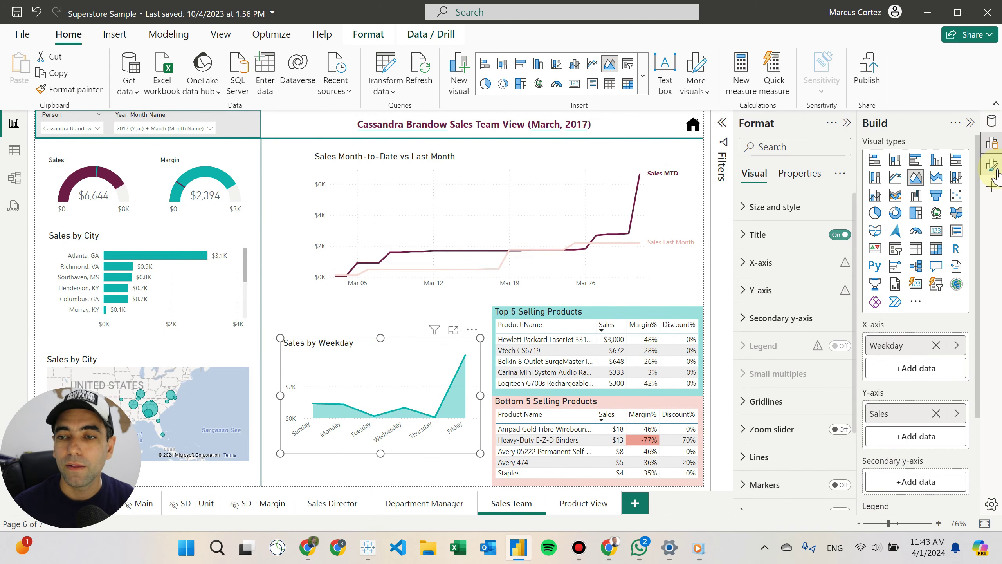
# - Add the Bookmarks and Selection panes to the pane switcher and close the pane customization settings
pyautogui.click(991, 188)
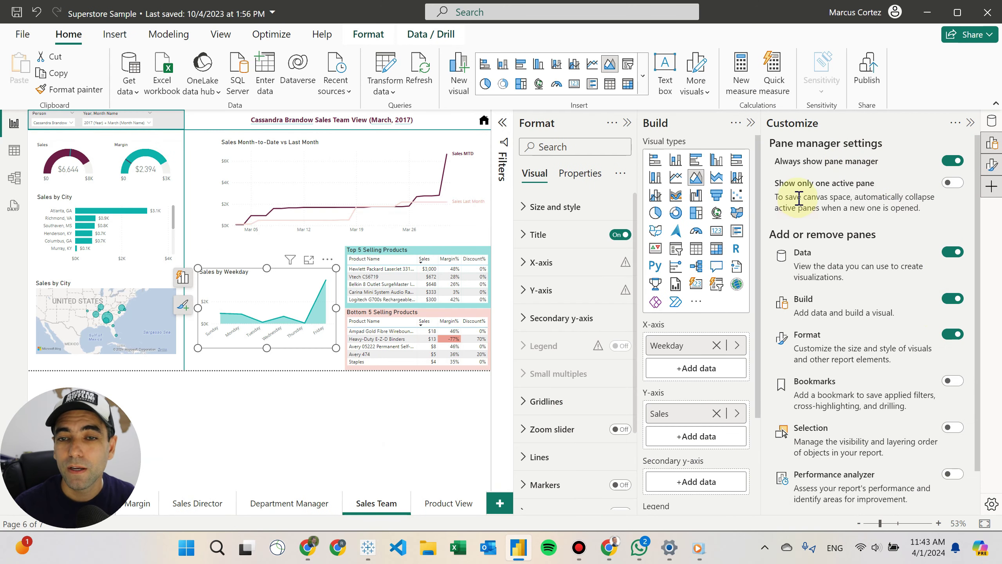
pyautogui.scroll(-2, 908, 382)
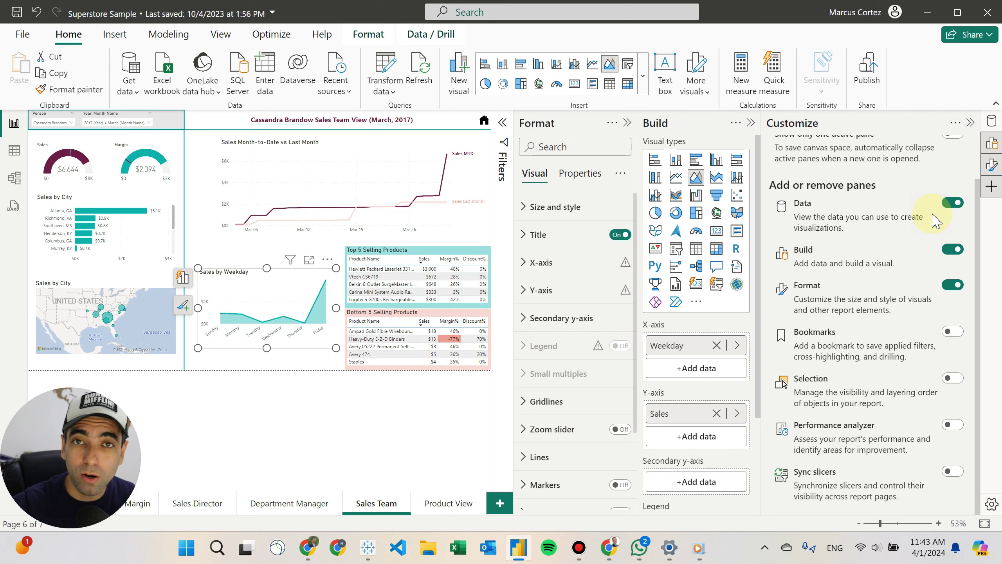
pyautogui.click(953, 331)
pyautogui.click(952, 378)
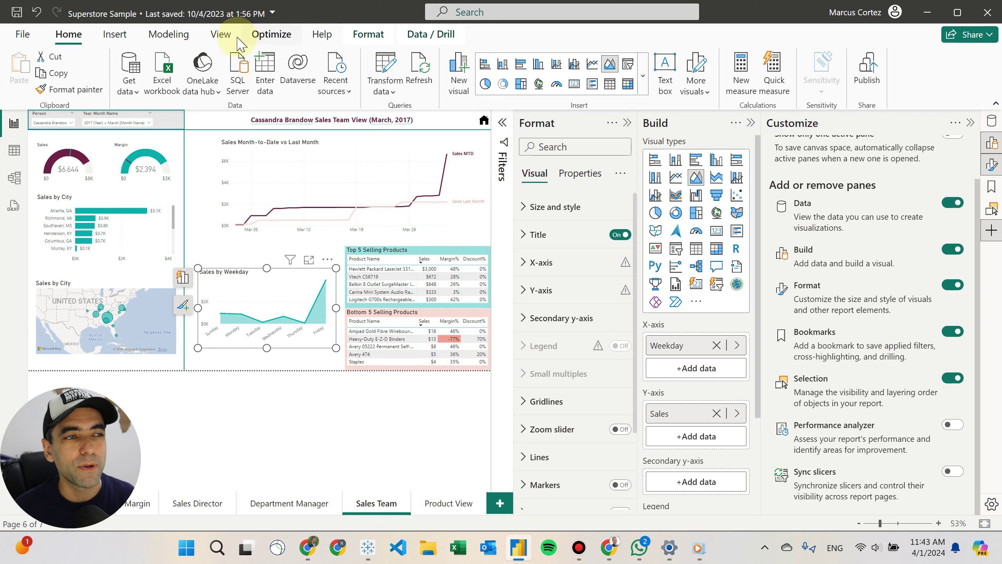
pyautogui.click(221, 34)
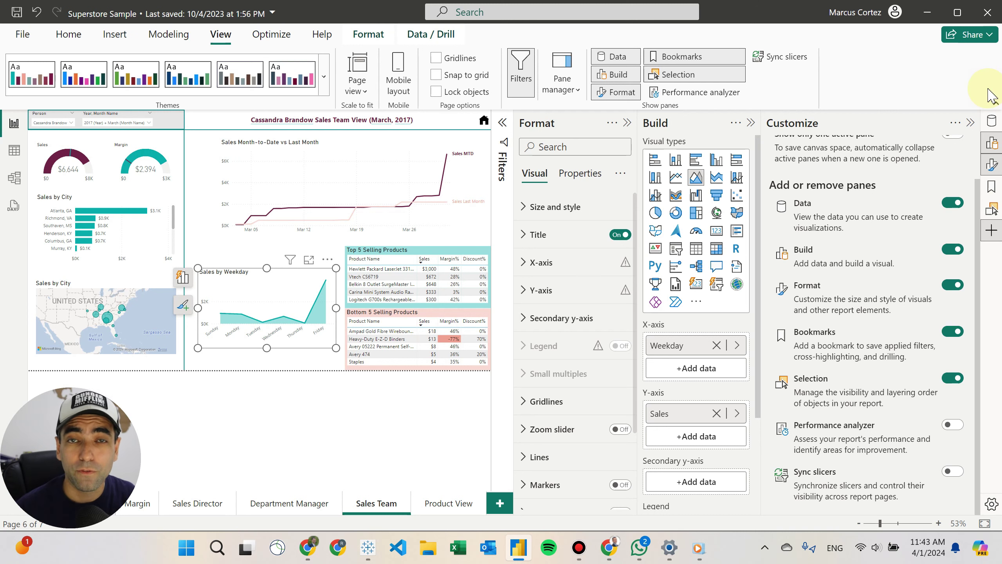
pyautogui.click(969, 126)
# - Look at the Bookmarks and Selection panes, and collapse all open panes except Build
pyautogui.click(991, 187)
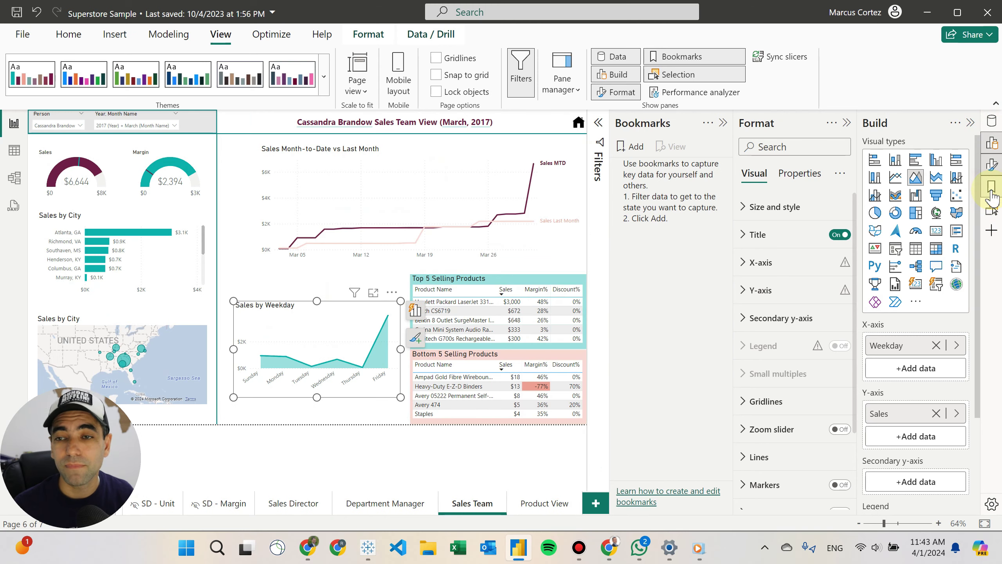
pyautogui.click(992, 211)
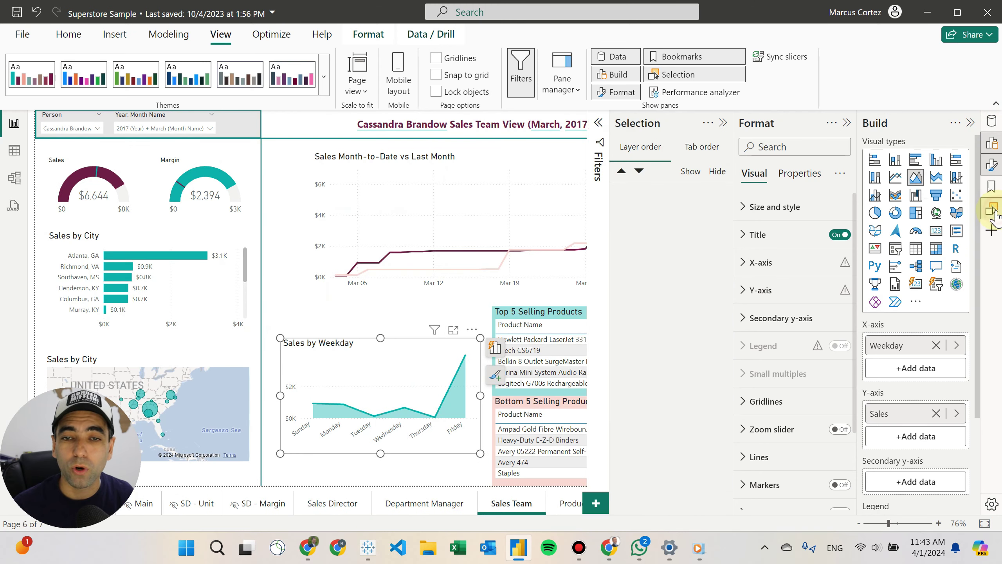
pyautogui.click(993, 211)
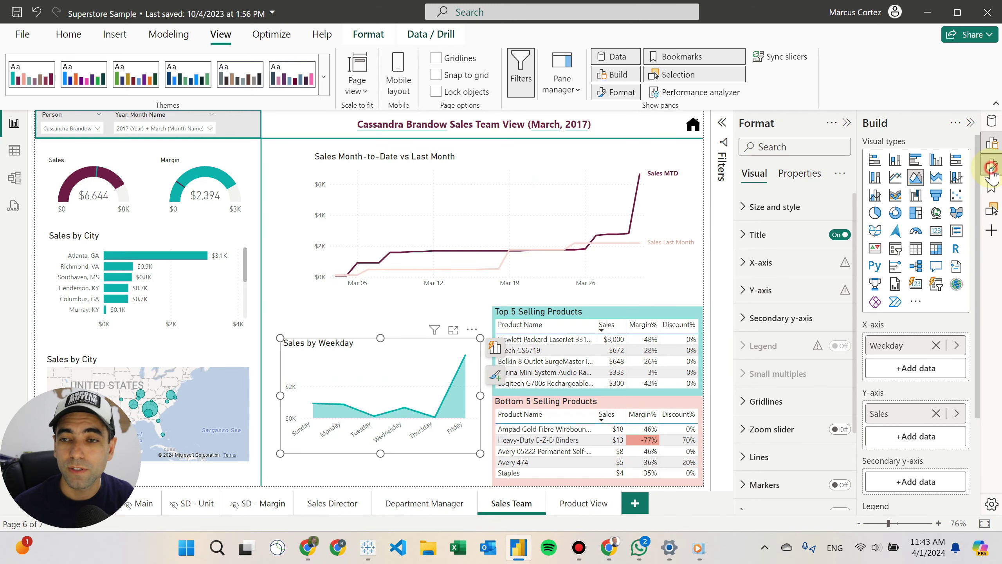
pyautogui.click(991, 165)
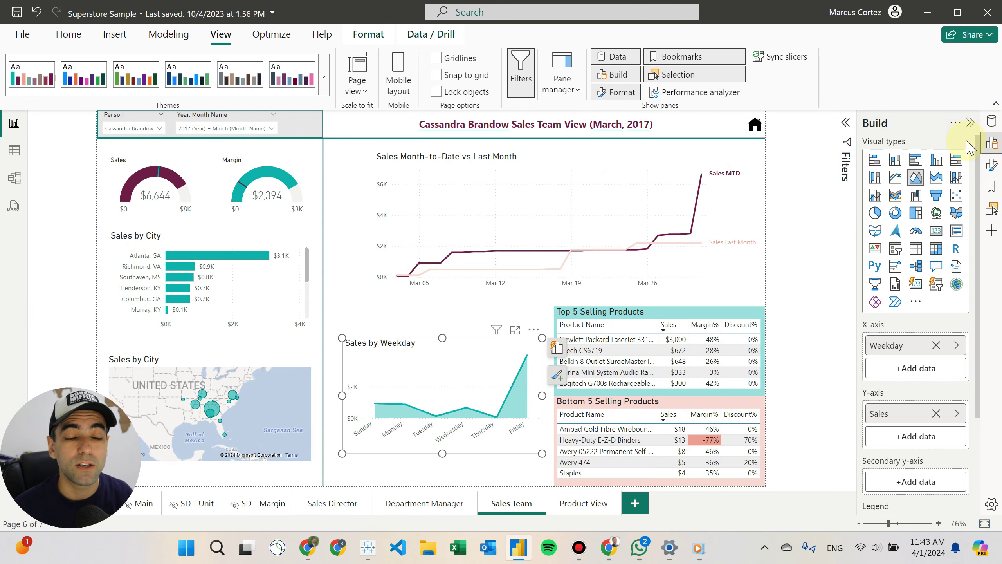
pyautogui.click(992, 214)
pyautogui.click(991, 213)
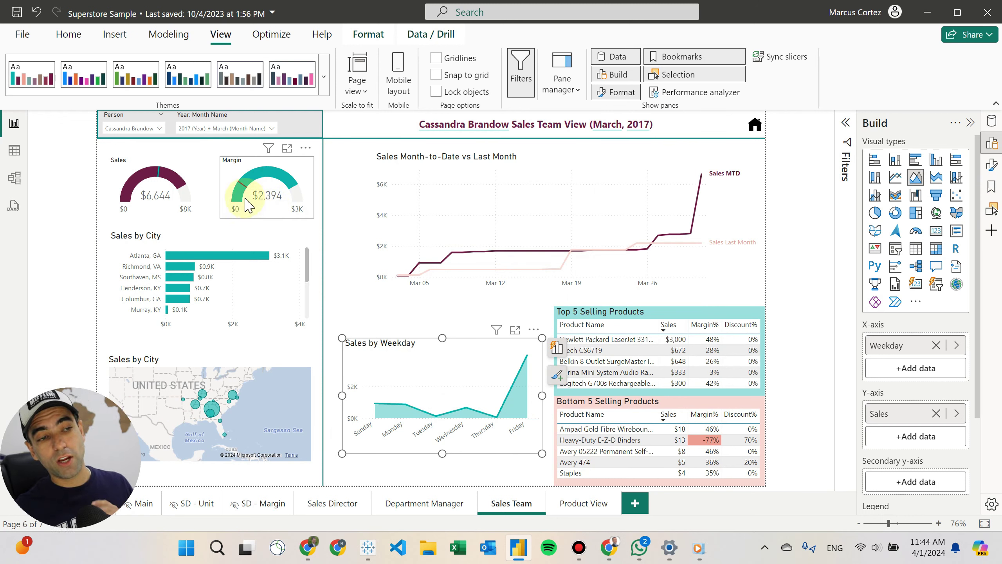
# - Enter on-object formatting for the Margin gauge and enlarge the gauge over the neighbouring visuals
pyautogui.click(268, 213)
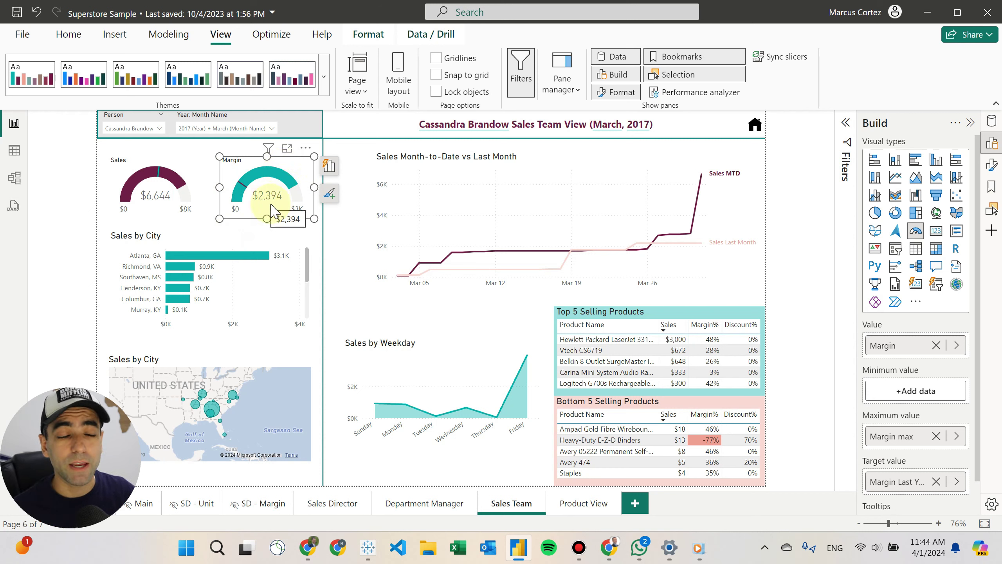
pyautogui.moveTo(271, 203)
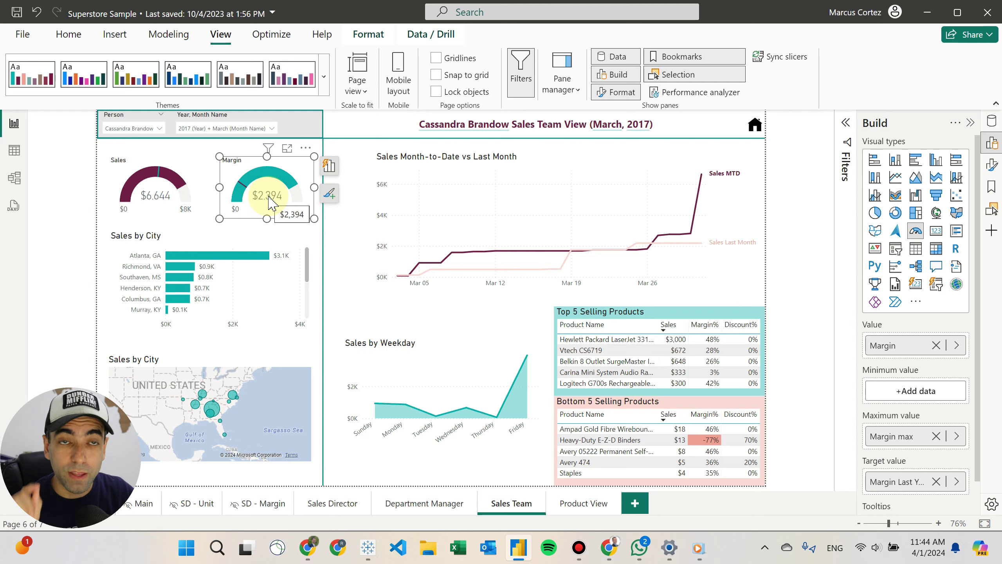
pyautogui.doubleClick(251, 215)
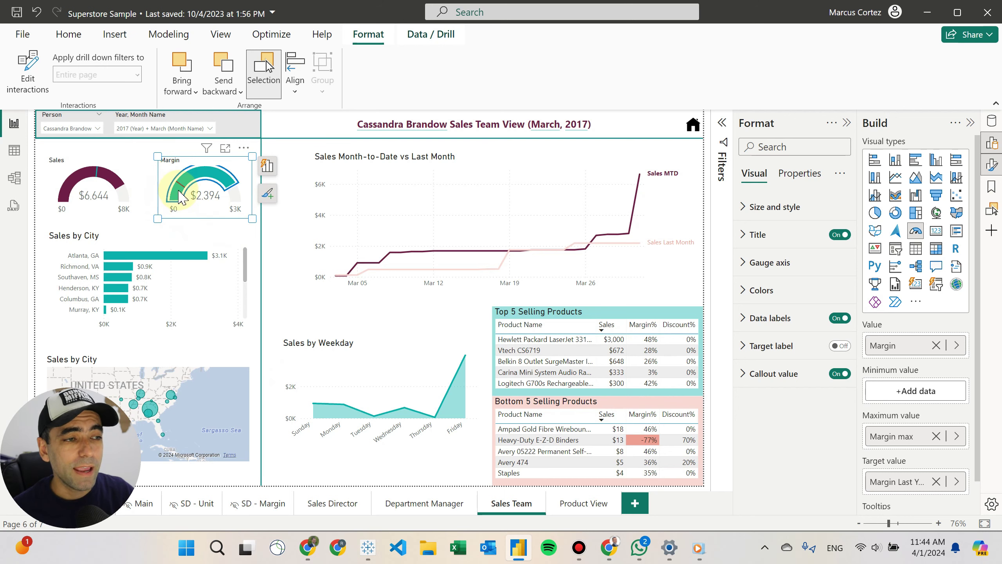
pyautogui.click(171, 163)
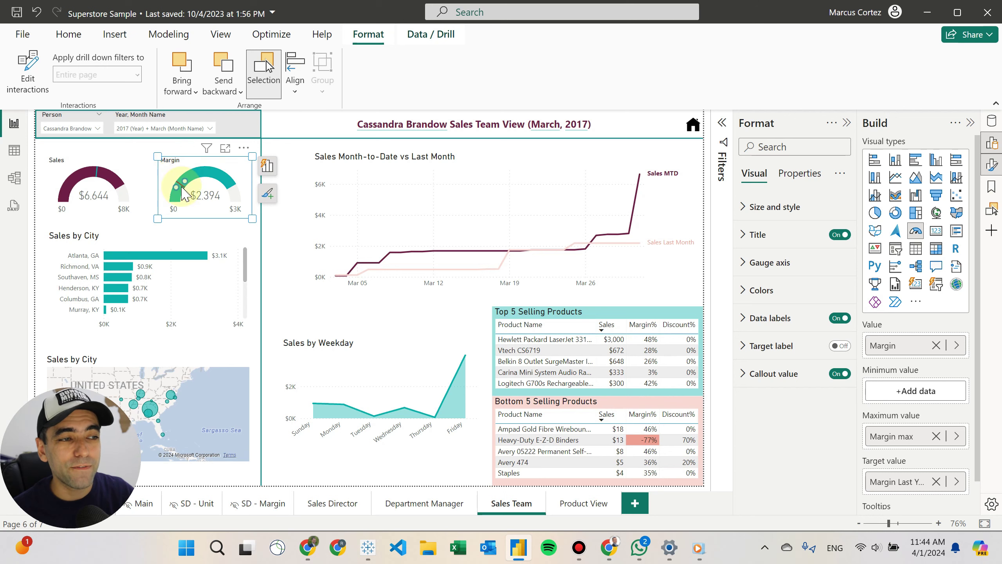
pyautogui.click(253, 219)
pyautogui.moveTo(296, 282); pyautogui.dragTo(415, 373)
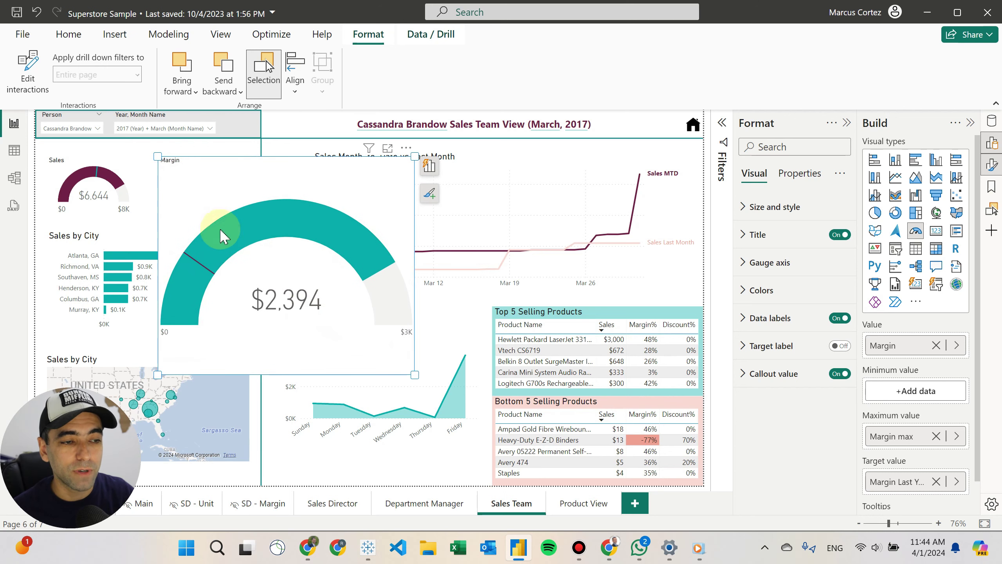
# - Change the Margin gauge's fill color to dark purple, matching its target color
pyautogui.click(225, 240)
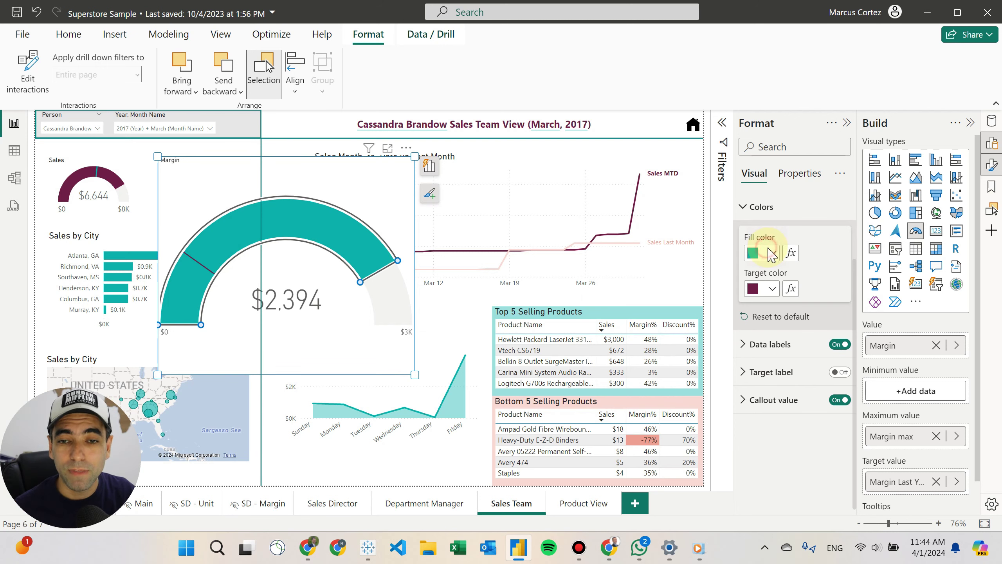
pyautogui.click(772, 253)
pyautogui.click(819, 300)
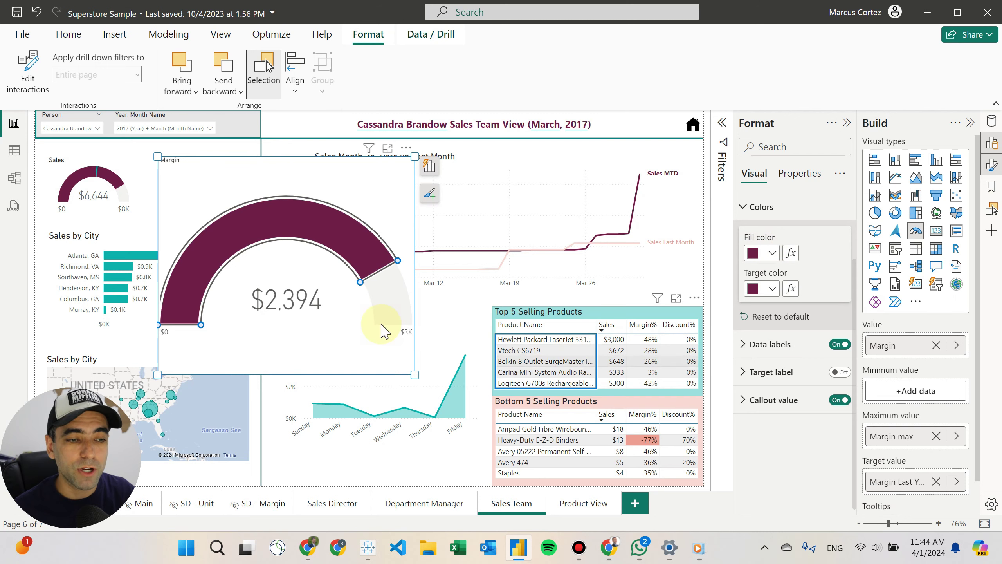
# - Make the Margin gauge's callout value bold, set its title font size to 16, and leave the visual's formatting mode
pyautogui.click(299, 308)
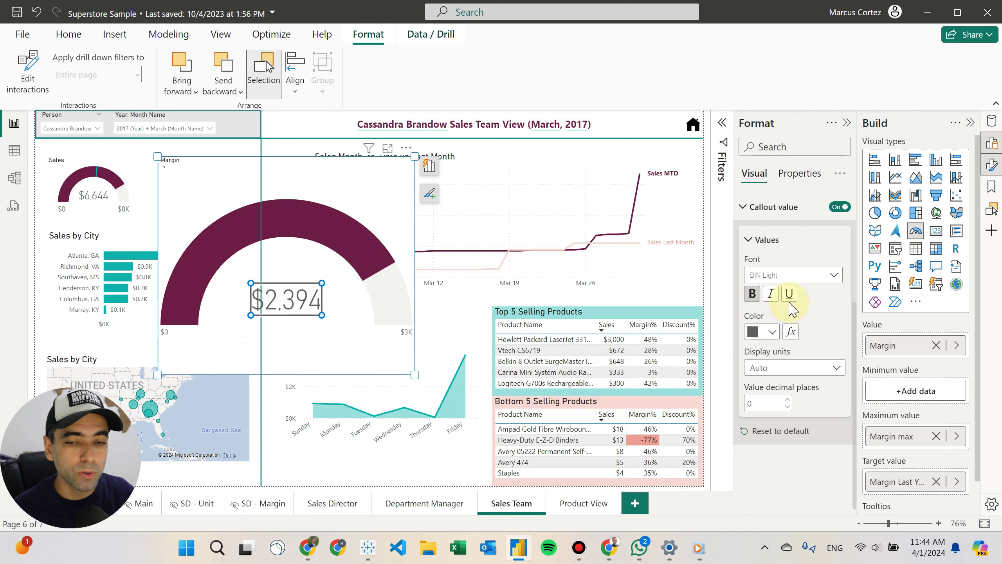
pyautogui.click(752, 294)
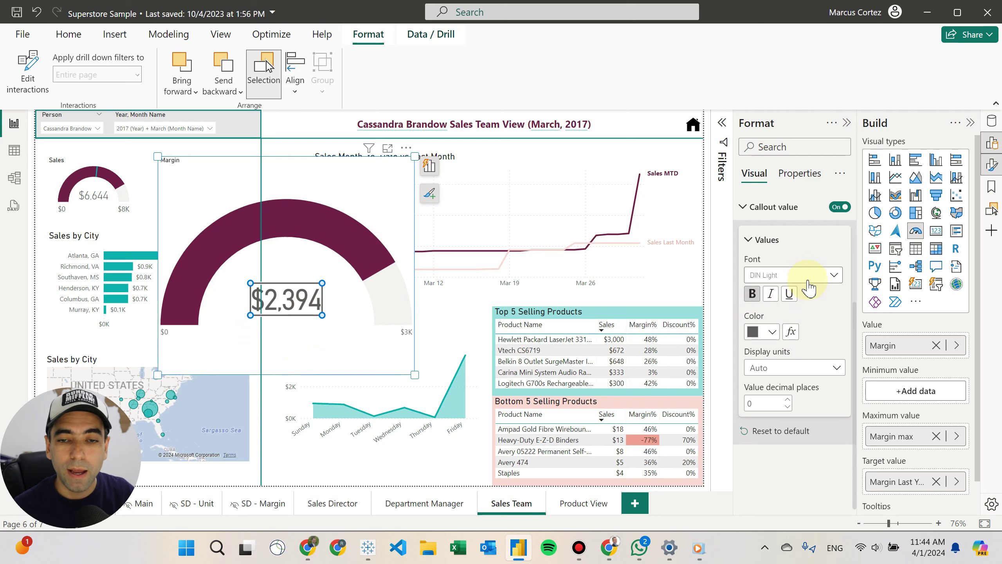
pyautogui.click(185, 160)
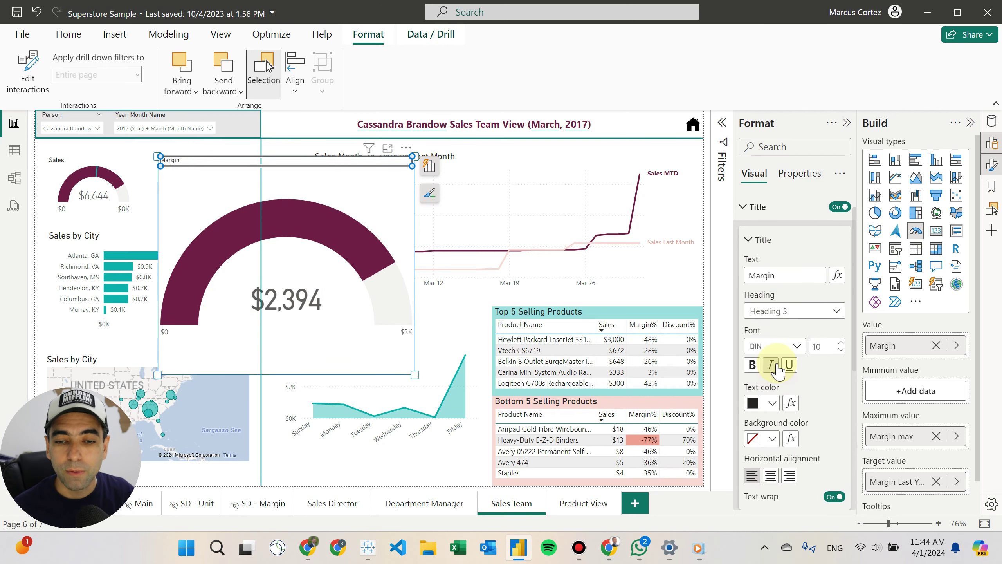
pyautogui.moveTo(832, 347); pyautogui.dragTo(798, 344)
pyautogui.write('16')
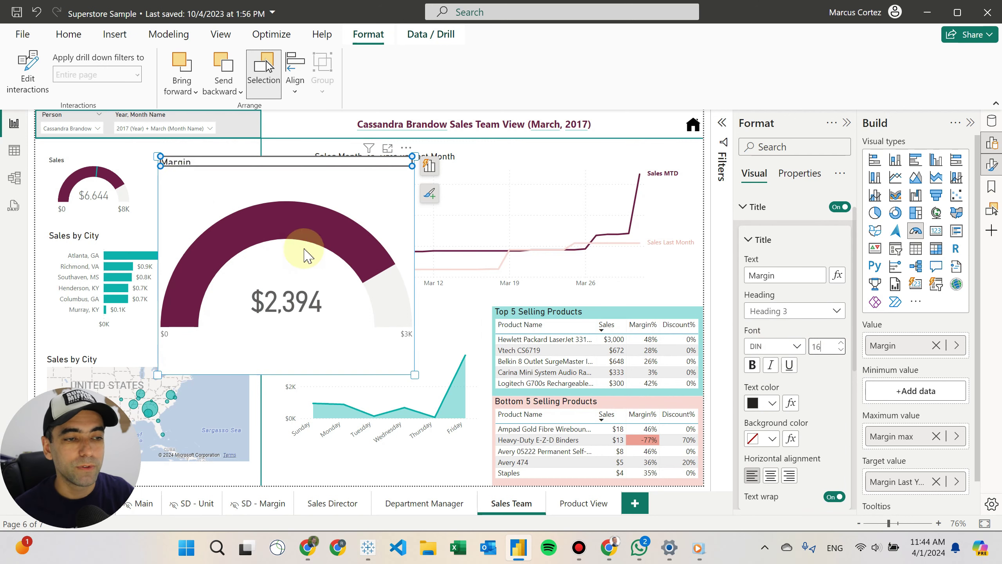
pyautogui.click(470, 250)
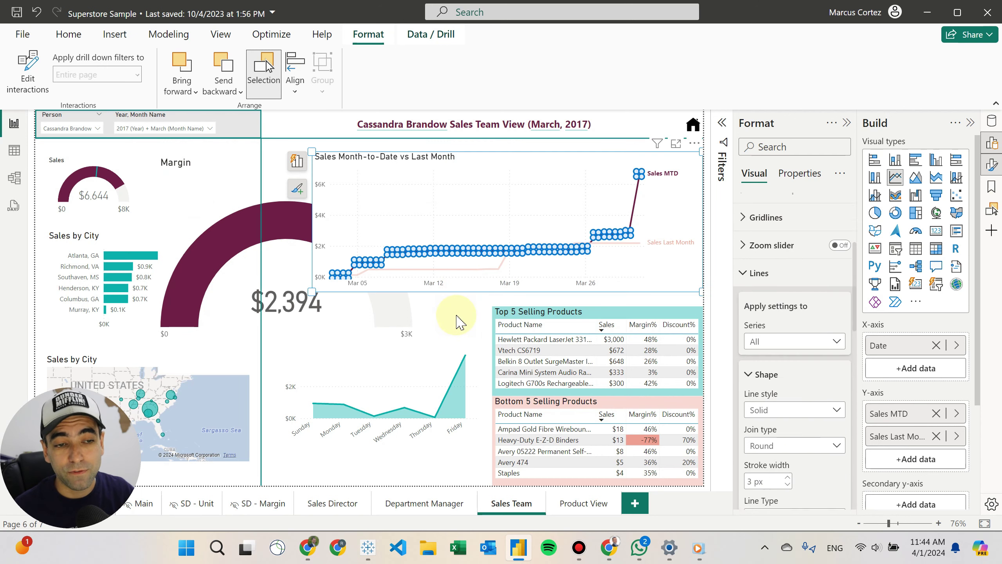
pyautogui.click(441, 306)
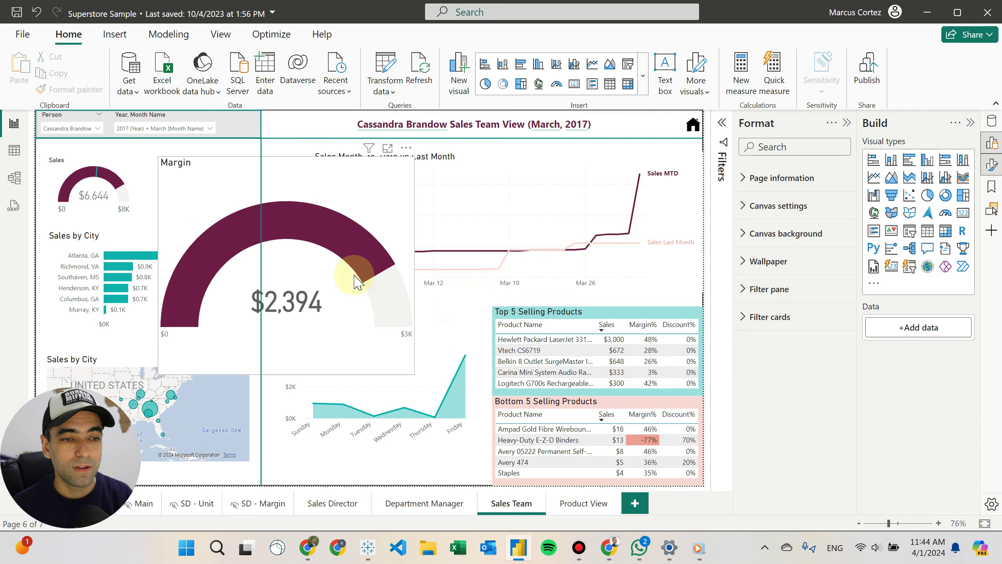
# - Move the enlarged Margin gauge to the upper-left corner of the report page
pyautogui.click(333, 195)
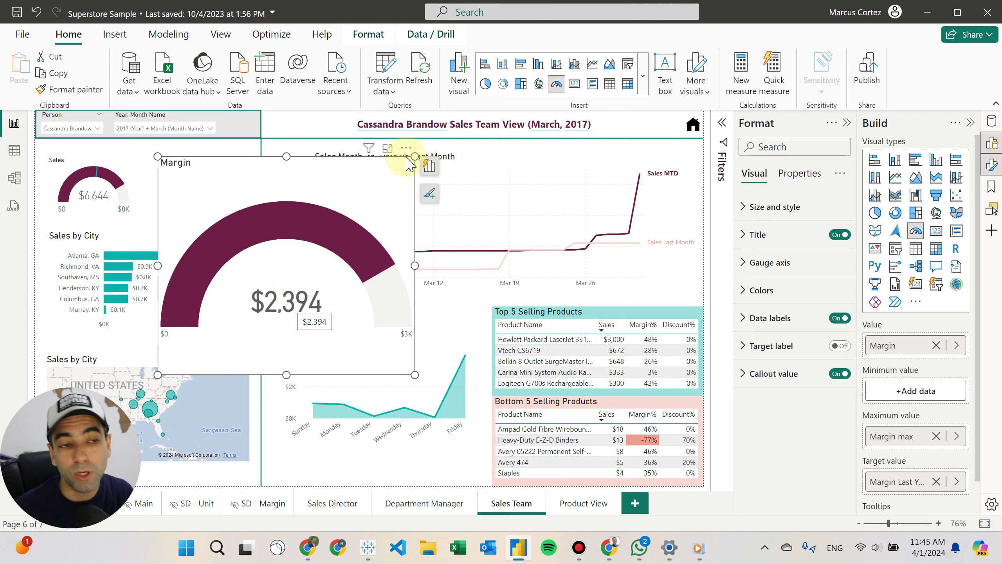
pyautogui.moveTo(360, 204); pyautogui.dragTo(238, 156)
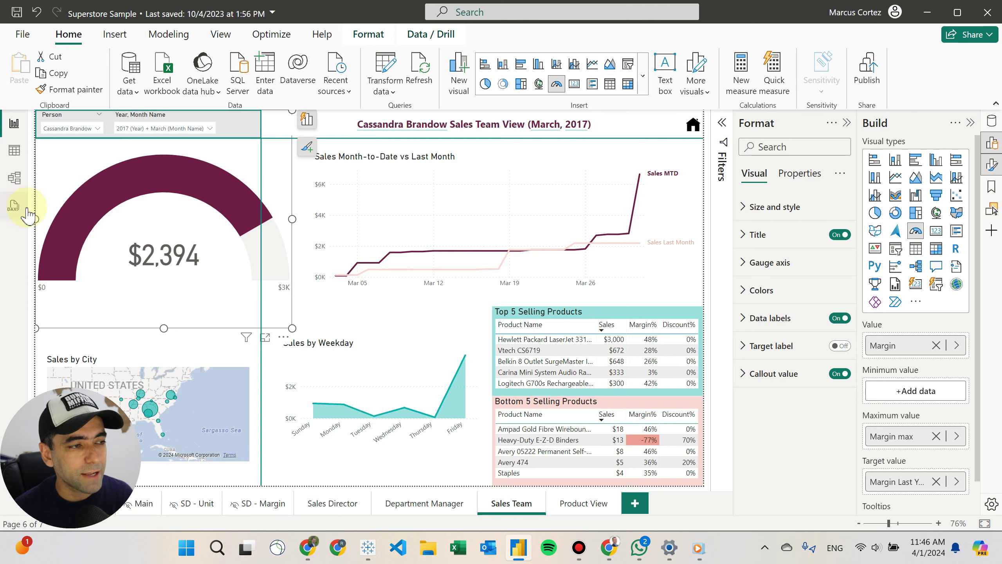
# - Look at the DAX query view and return to the report view
pyautogui.click(13, 205)
pyautogui.click(645, 109)
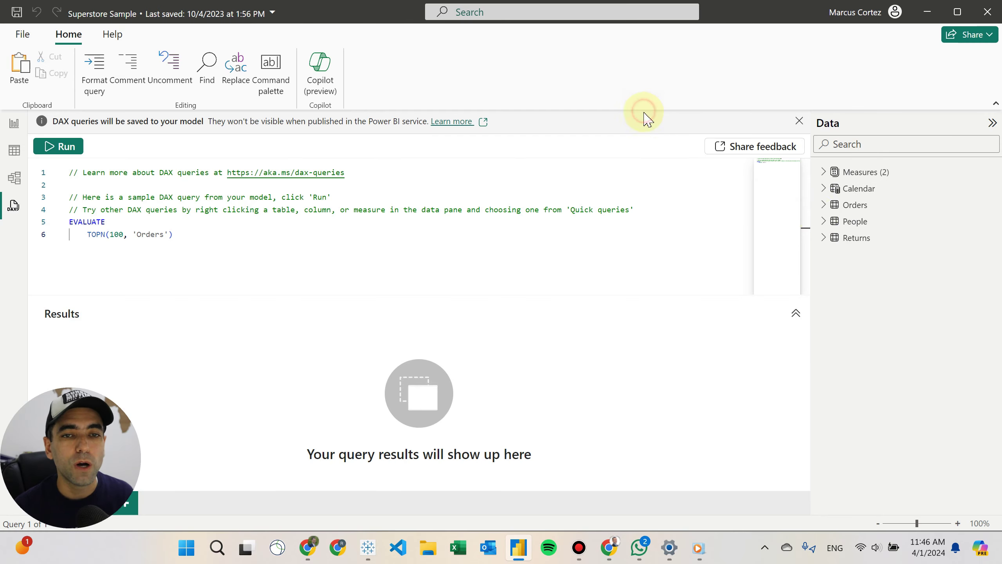
pyautogui.click(14, 123)
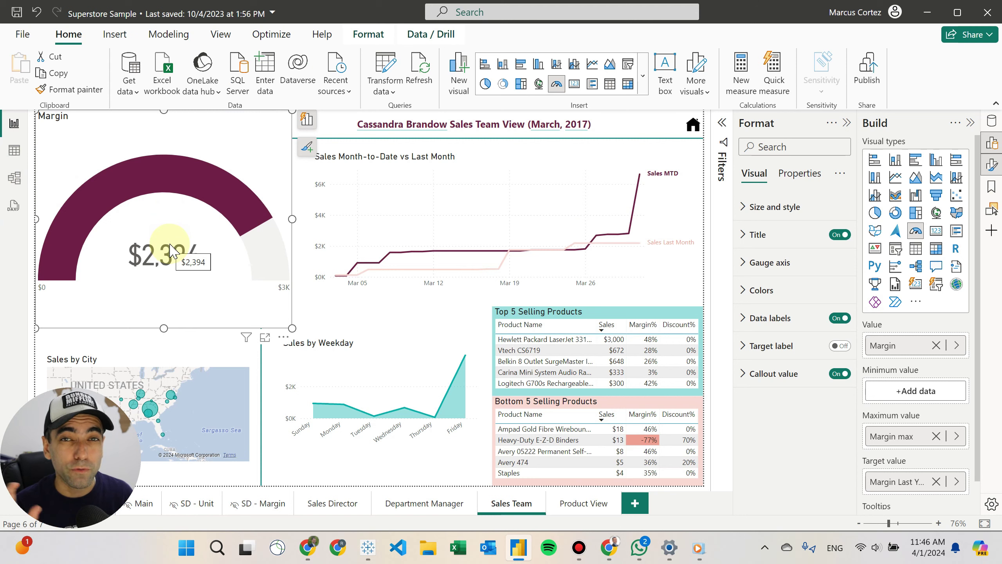